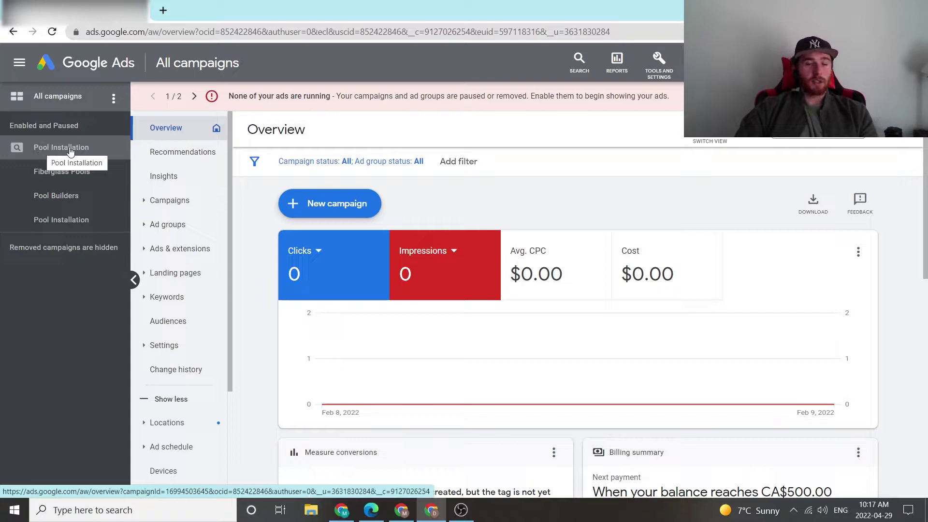
Step: Open the Pool Installation campaign's settings and its Locations editor listing Hamilton and Toronto
{"action": "left_click", "coordinate": [95, 154]}
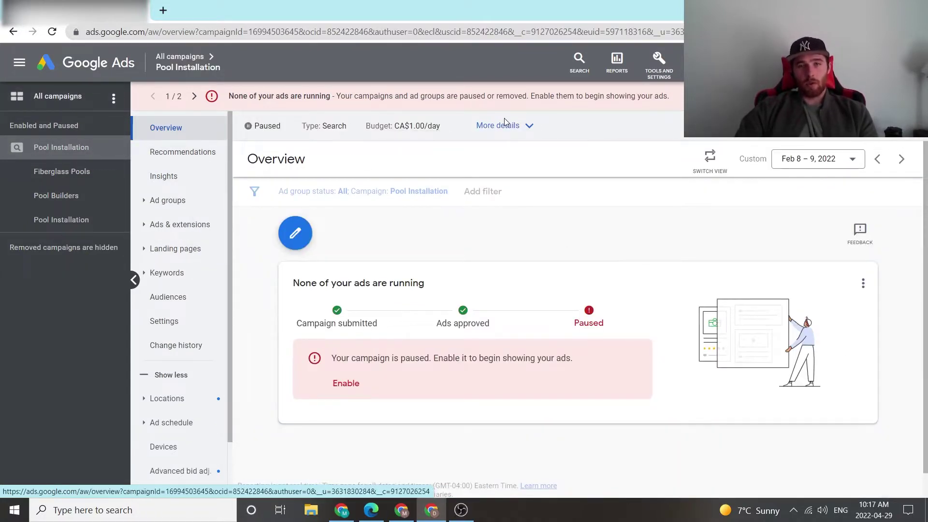
{"action": "left_click", "coordinate": [504, 123]}
{"action": "left_click", "coordinate": [795, 165]}
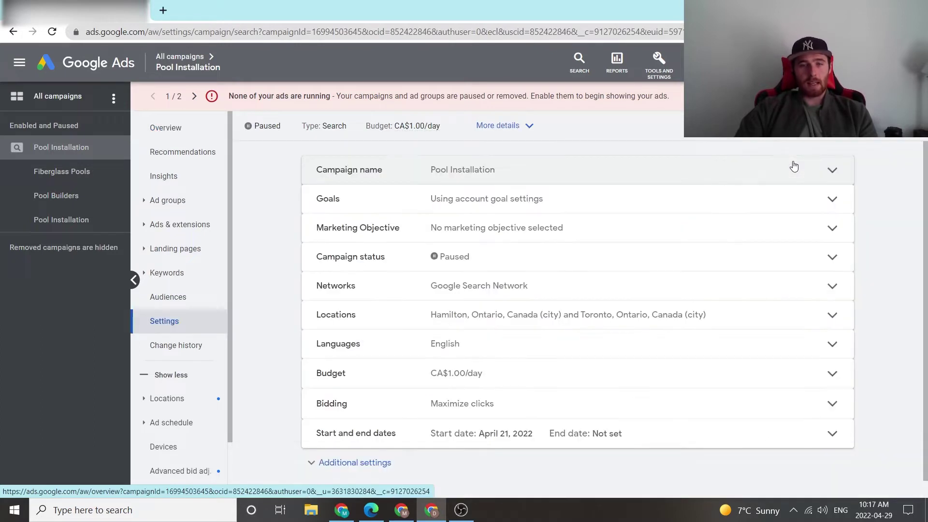
{"action": "left_click", "coordinate": [477, 321]}
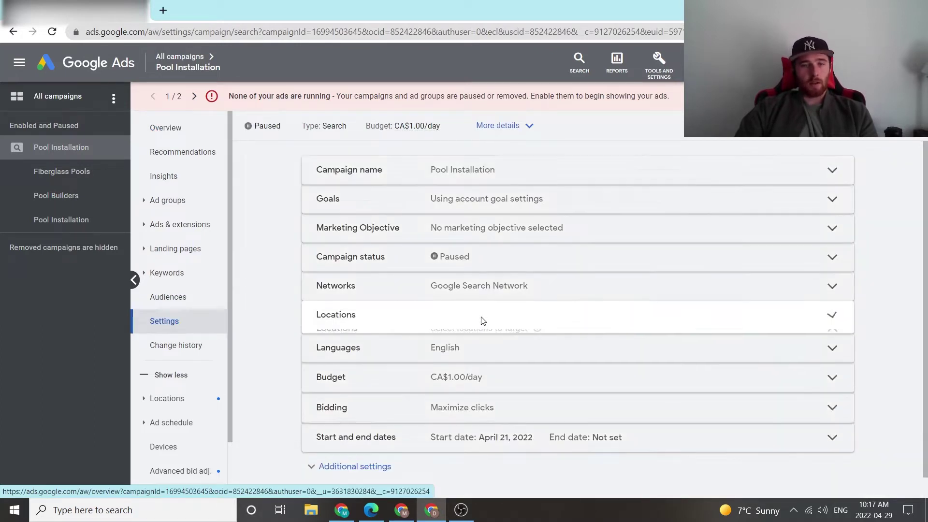
{"action": "scroll", "coordinate": [774, 287], "scroll_direction": "down", "scroll_amount": 3}
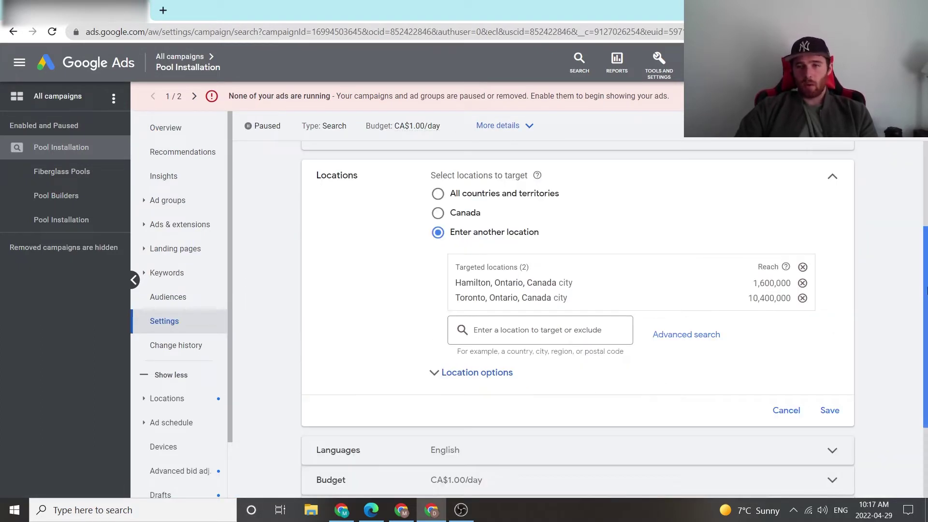
Step: Open Advanced search and switch to radius targeting, defaulting to 20 miles
{"action": "left_click", "coordinate": [667, 336]}
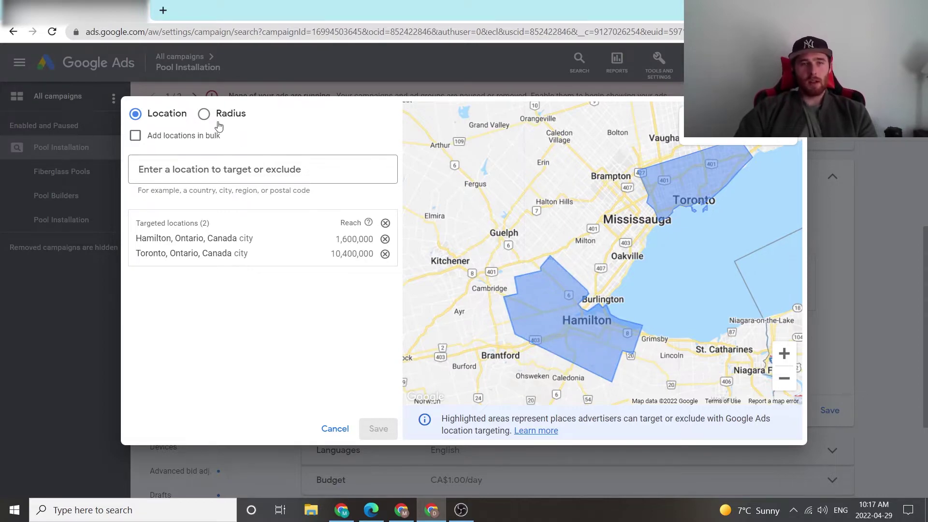
{"action": "left_click", "coordinate": [204, 115]}
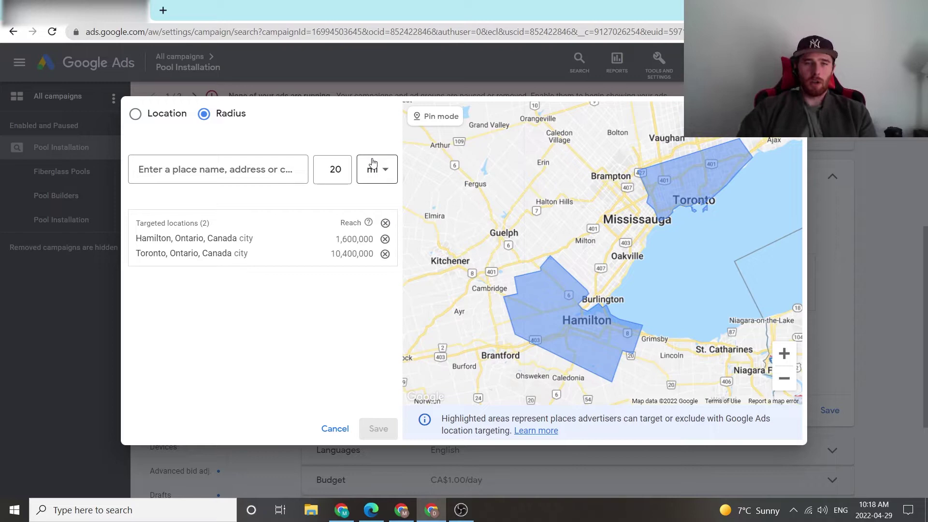
Step: Drop a pin near Oakville and target a 20 mi radius around it
{"action": "left_click", "coordinate": [425, 119]}
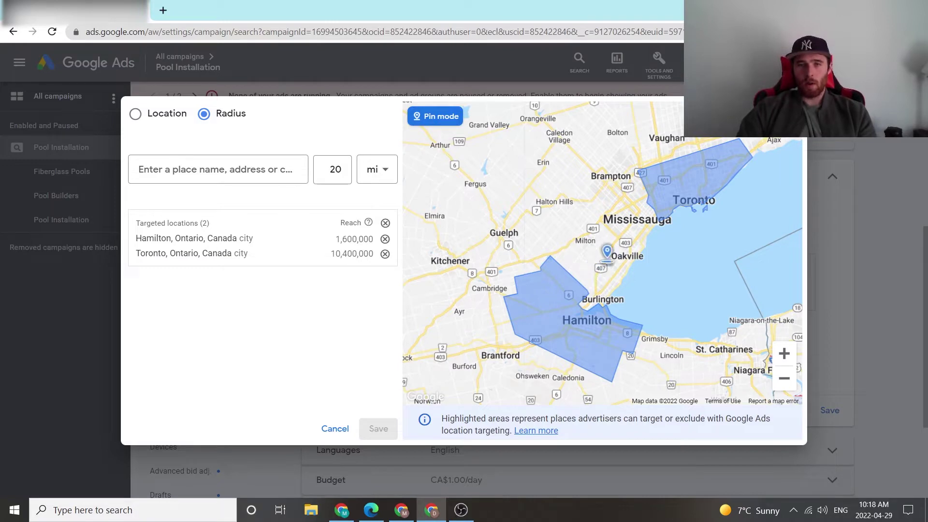
{"action": "left_click", "coordinate": [631, 254]}
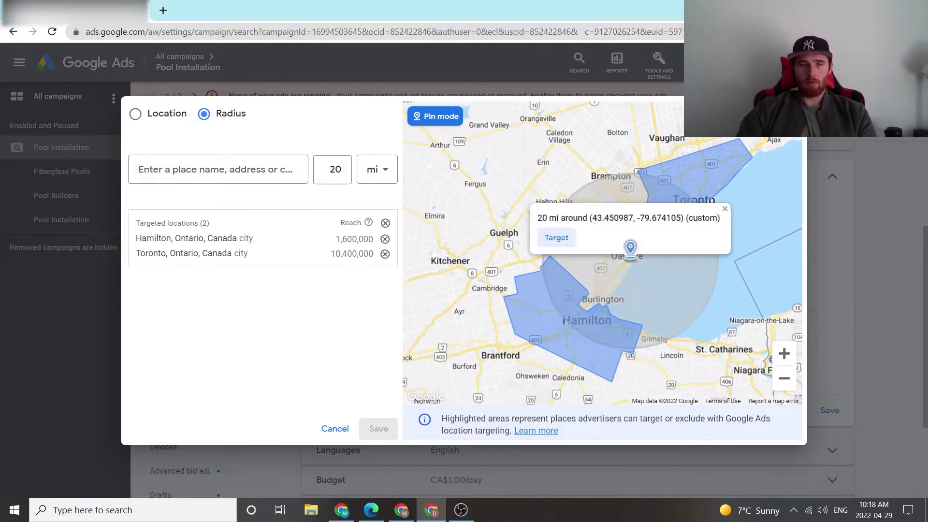
{"action": "left_click", "coordinate": [557, 238]}
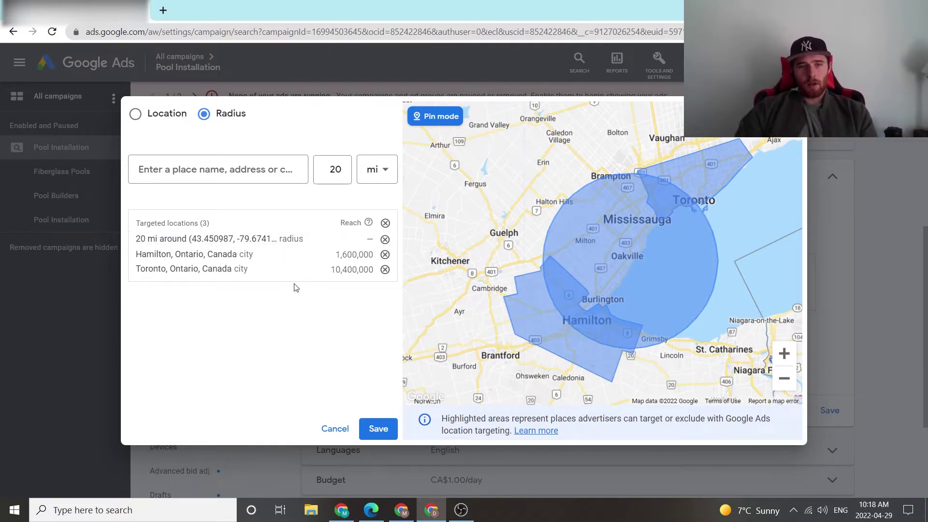
Step: Search locations for 'guelph' and exclude Guelph, Ontario
{"action": "left_click", "coordinate": [236, 178]}
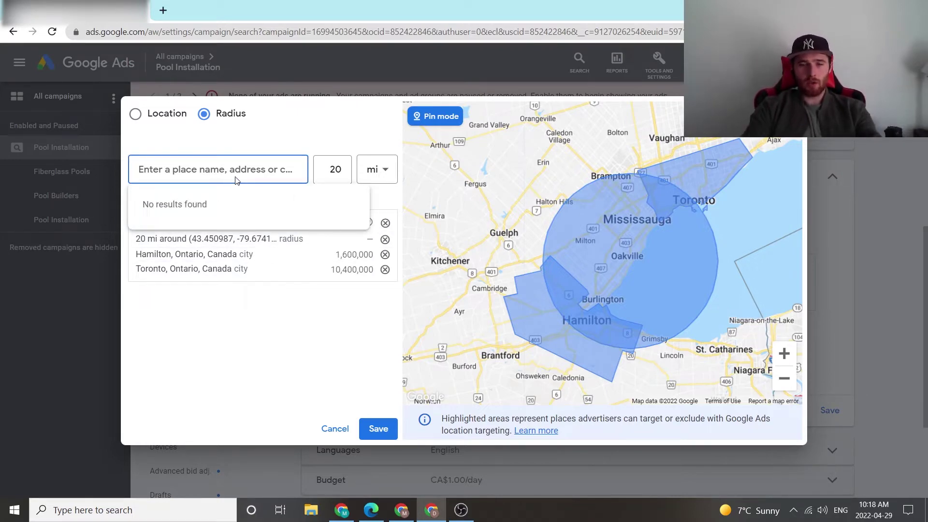
{"action": "type", "text": "guelp"}
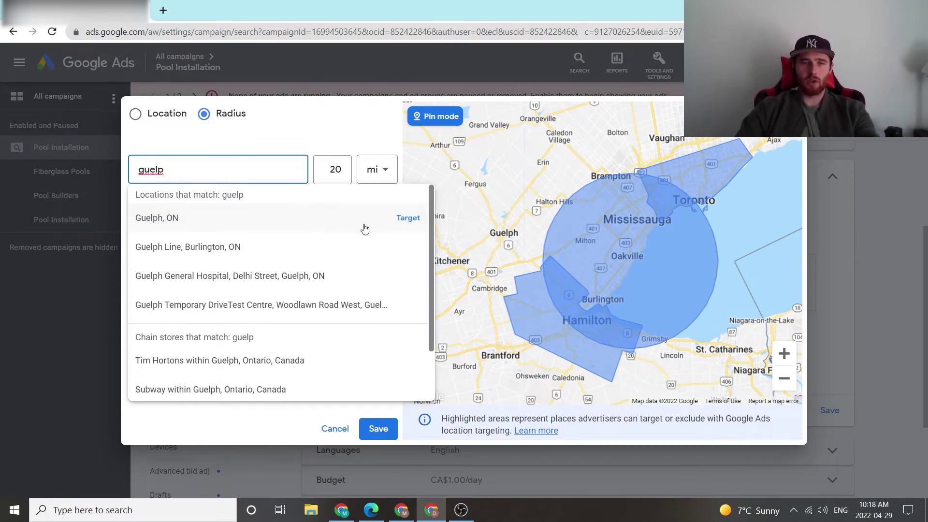
{"action": "left_click", "coordinate": [167, 114]}
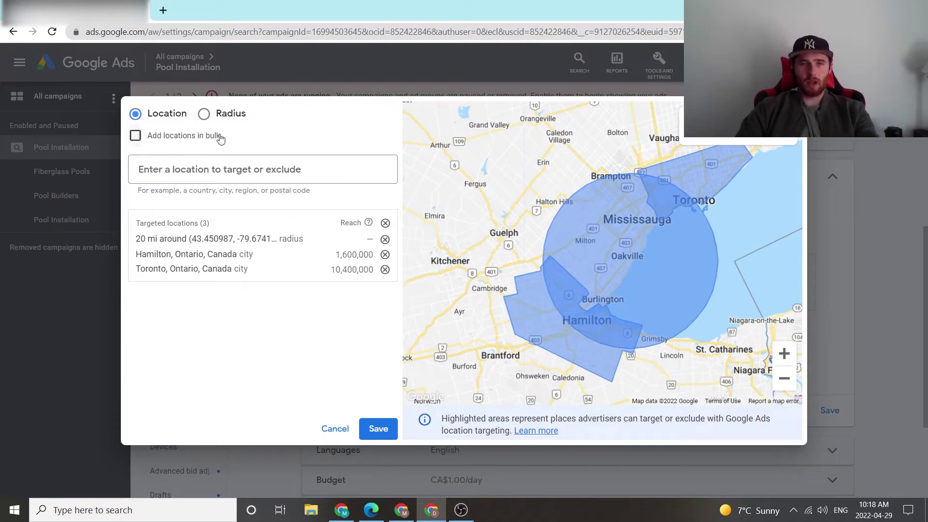
{"action": "left_click", "coordinate": [218, 169]}
{"action": "type", "text": "guelp"}
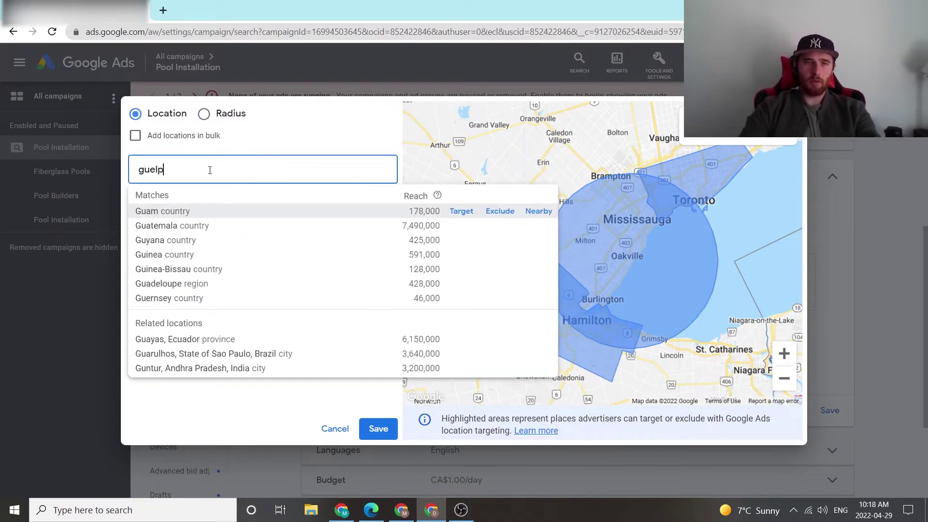
{"action": "type", "text": "h"}
{"action": "left_click", "coordinate": [501, 211]}
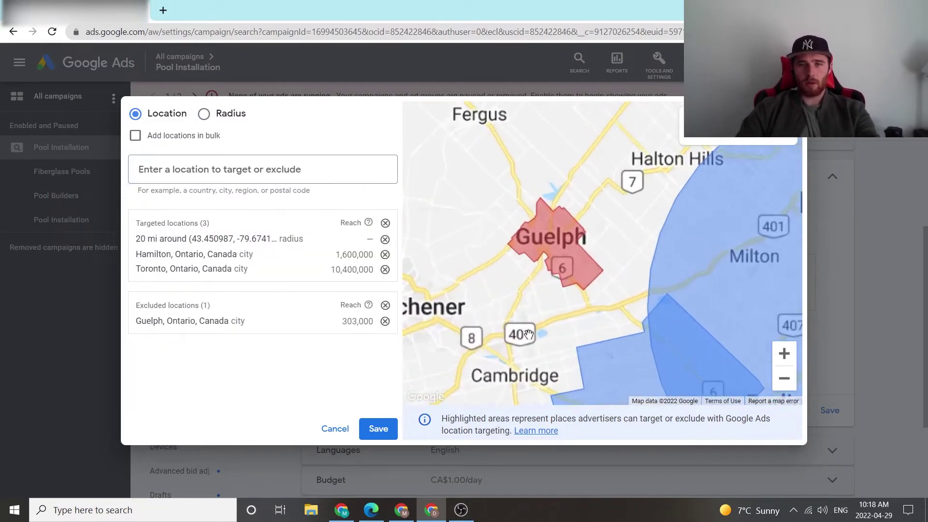
{"action": "scroll", "coordinate": [610, 247], "scroll_direction": "down", "scroll_amount": 3}
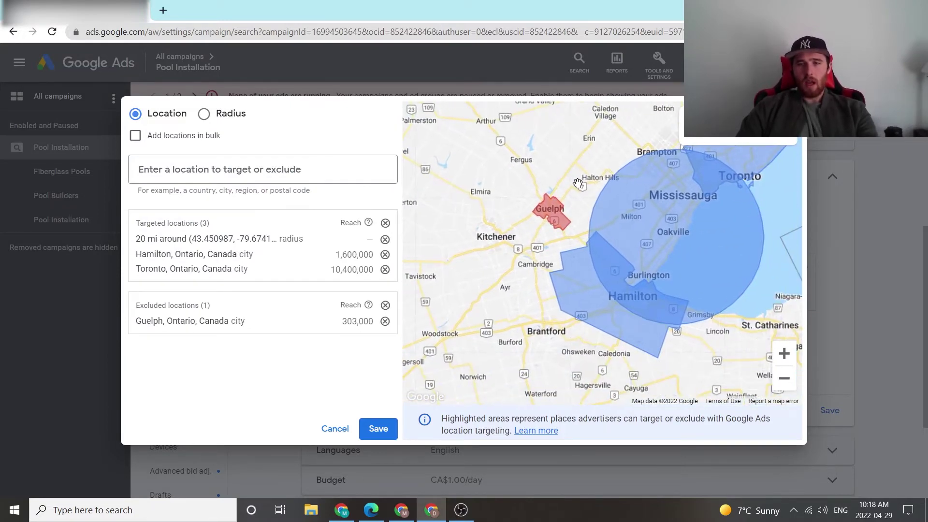
{"action": "scroll", "coordinate": [578, 184], "scroll_direction": "down", "scroll_amount": 2}
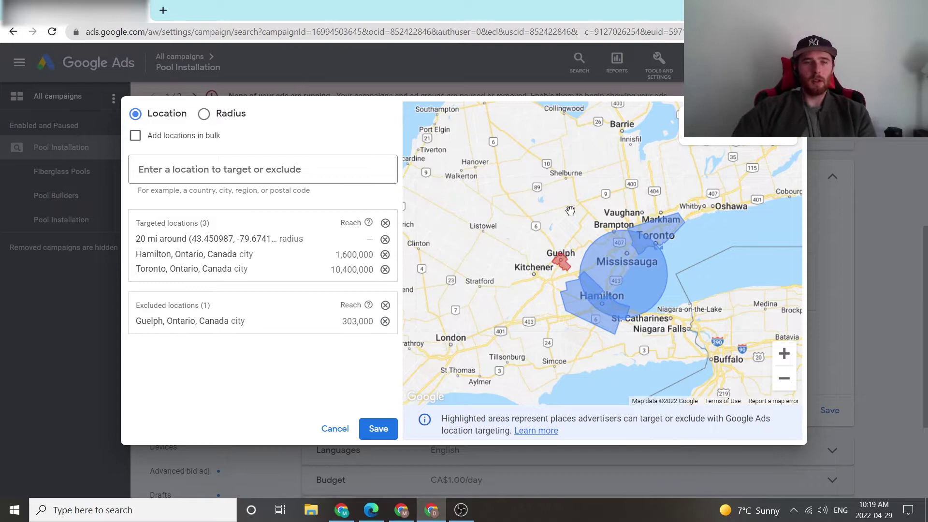
Step: Search 'guelph' again and list the locations nearby Guelph
{"action": "left_click", "coordinate": [216, 166]}
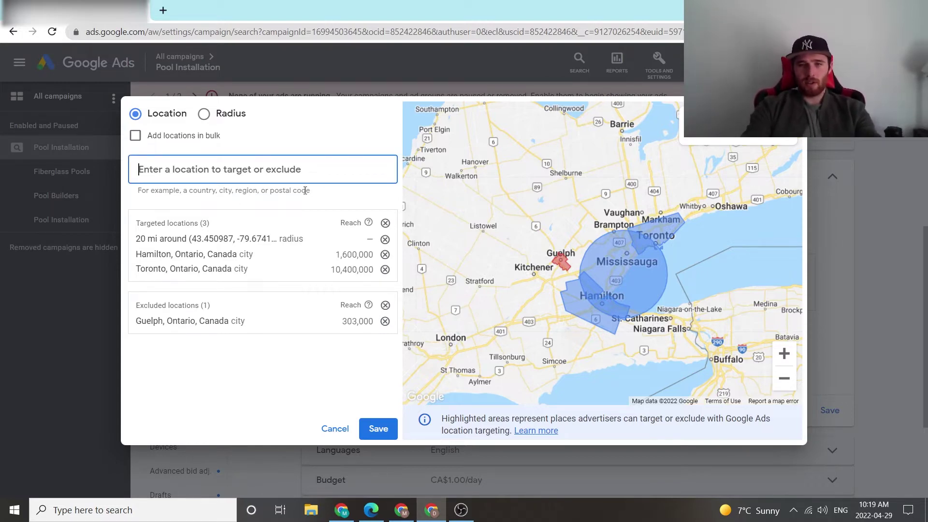
{"action": "type", "text": "guelph"}
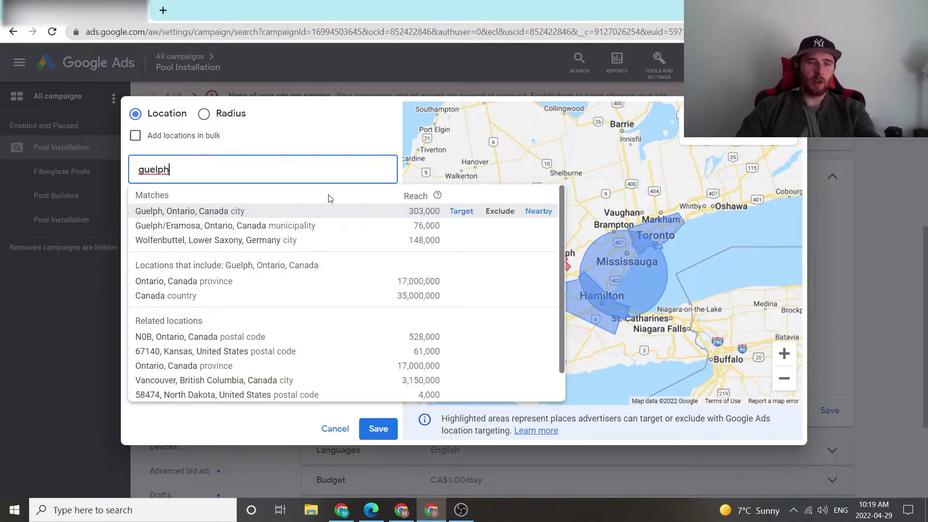
{"action": "left_click", "coordinate": [535, 212]}
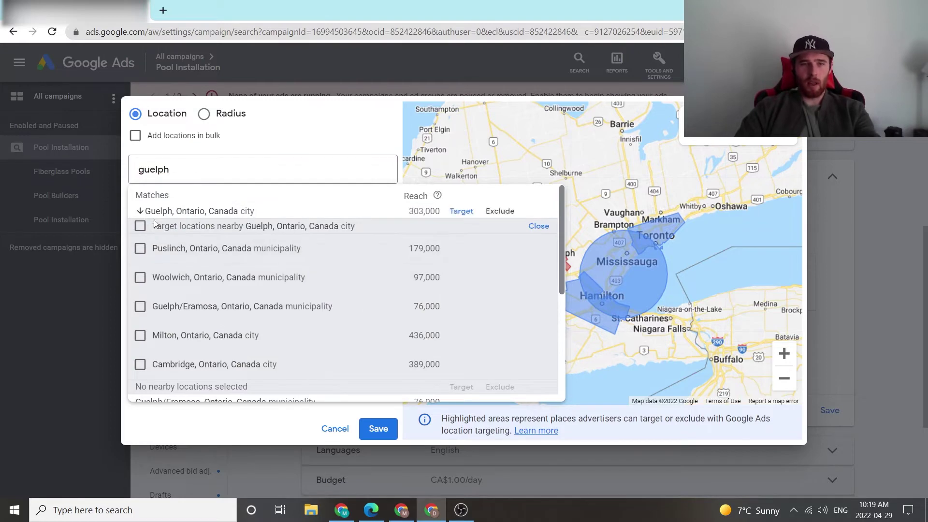
{"action": "left_click", "coordinate": [539, 226]}
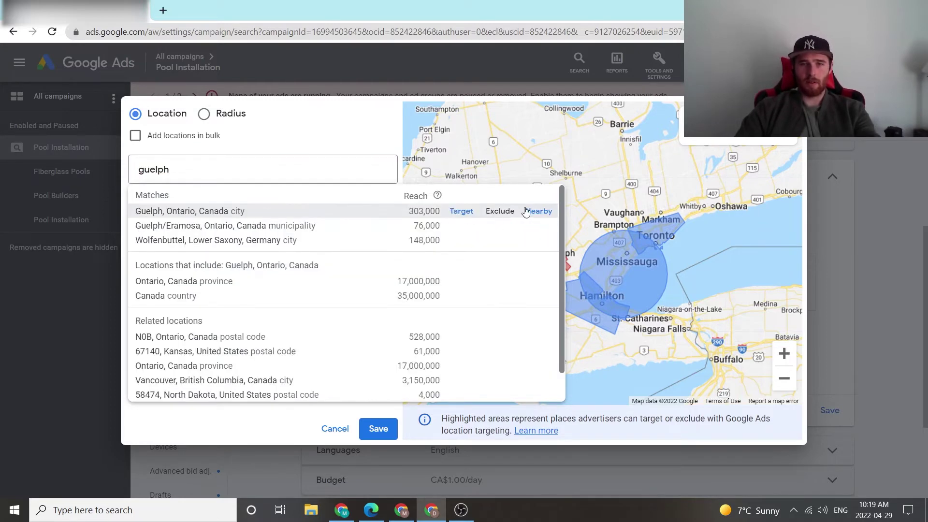
{"action": "left_click", "coordinate": [538, 213]}
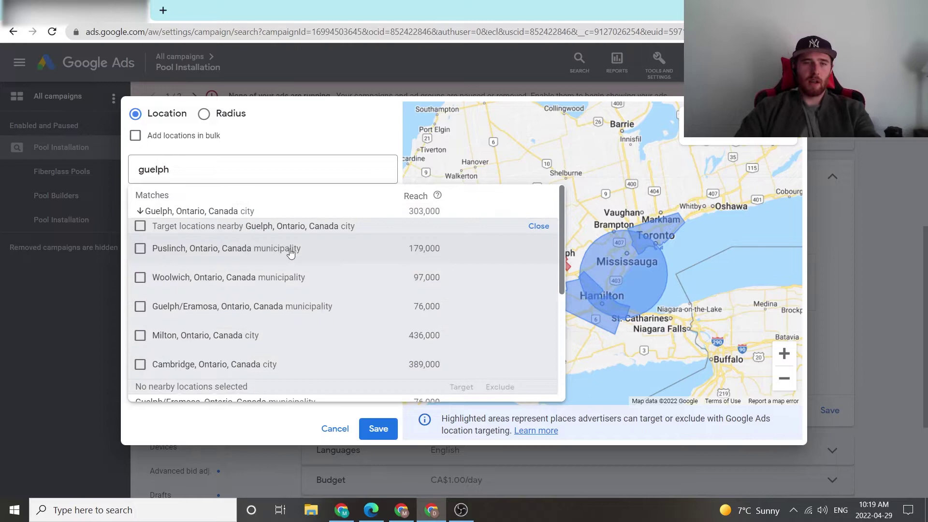
Step: Select all five nearby locations, including Puslinch and Woolwich, and target them
{"action": "left_click", "coordinate": [140, 226]}
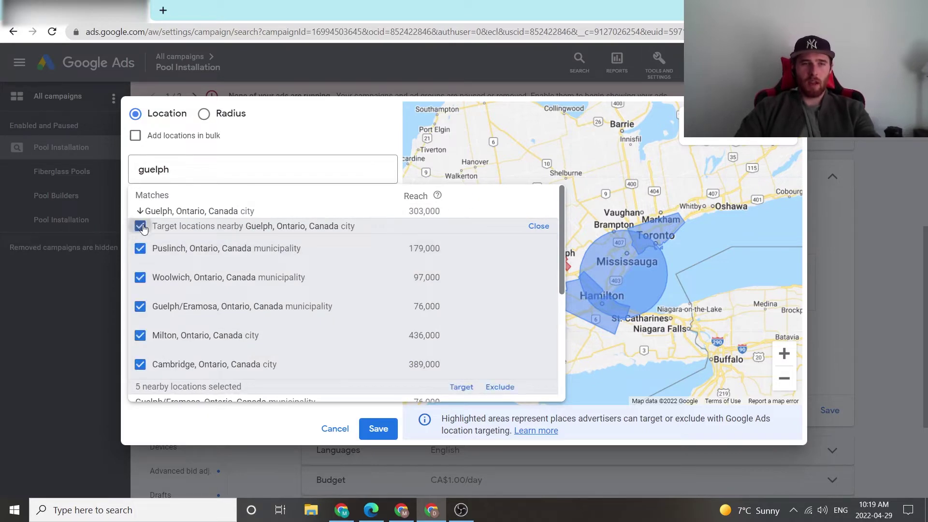
{"action": "left_click", "coordinate": [140, 227]}
{"action": "left_click", "coordinate": [141, 249]}
{"action": "left_click", "coordinate": [140, 278]}
{"action": "left_click", "coordinate": [140, 249]}
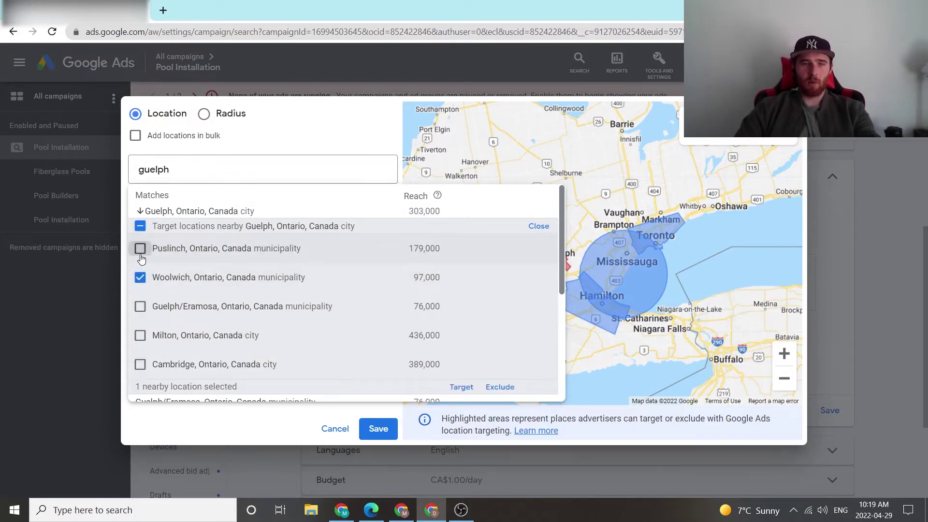
{"action": "left_click", "coordinate": [140, 277]}
{"action": "left_click", "coordinate": [140, 227]}
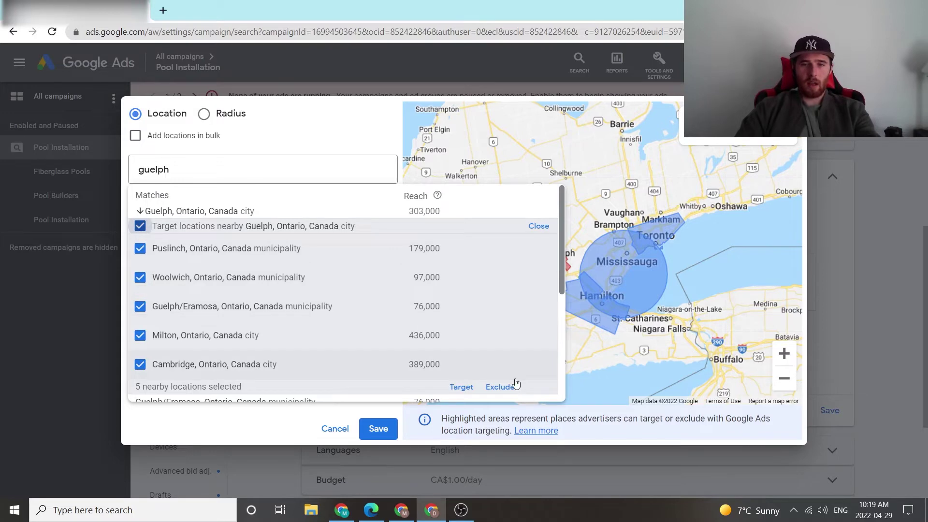
{"action": "left_click", "coordinate": [462, 387]}
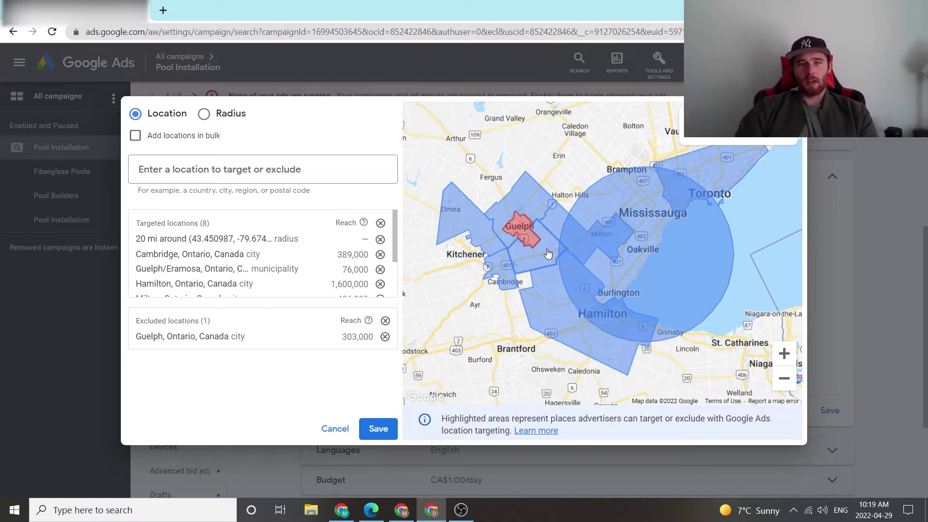
Step: Turn on bulk location entry and pan the map across Vaughan, Oakville, Guelph and Woodstock
{"action": "left_click", "coordinate": [195, 144]}
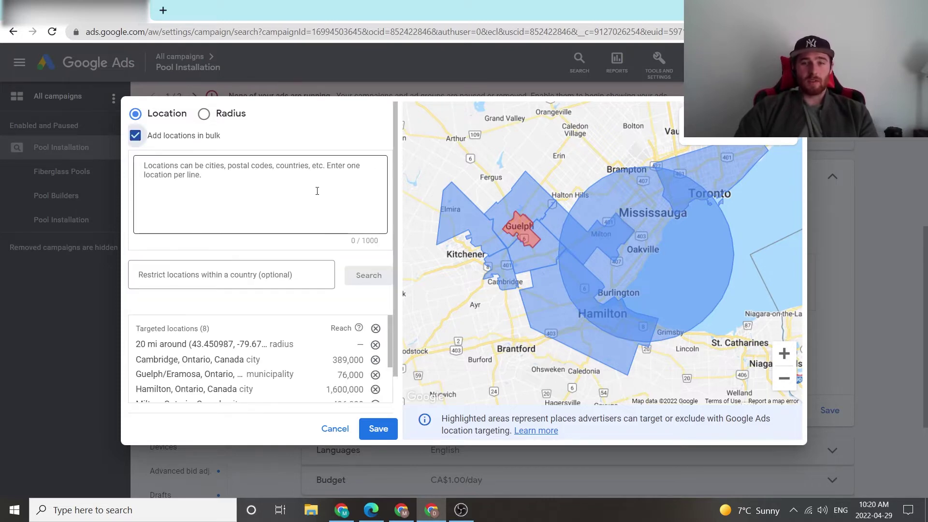
{"action": "left_click", "coordinate": [223, 170]}
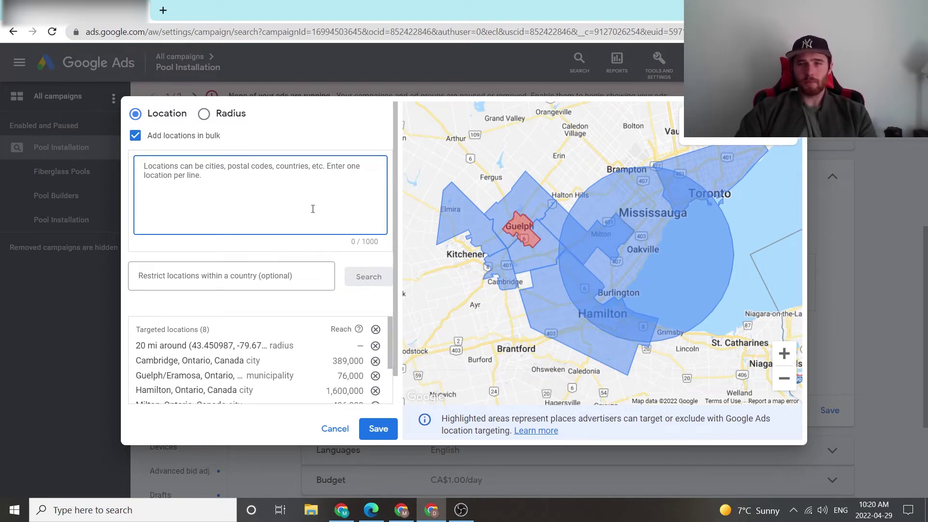
{"action": "left_click_drag", "start_coordinate": [716, 265], "coordinate": [665, 314]}
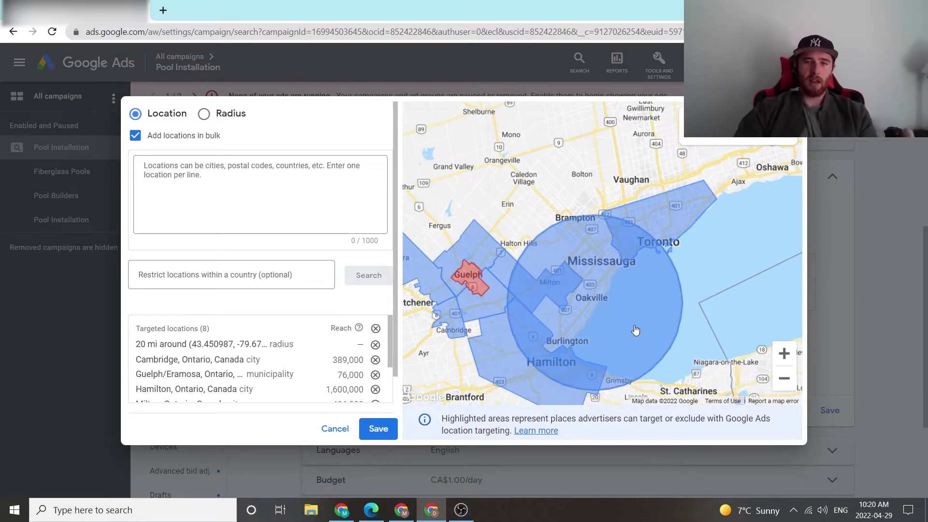
{"action": "left_click_drag", "start_coordinate": [526, 224], "coordinate": [557, 202]}
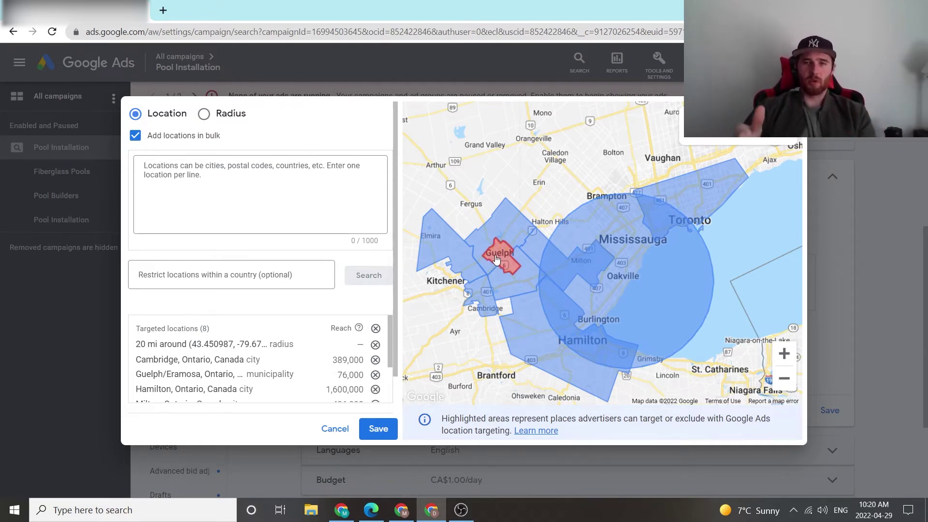
{"action": "mouse_move", "coordinate": [465, 199]}
{"action": "left_mouse_down"}
{"action": "mouse_move", "coordinate": [513, 315]}
{"action": "mouse_move", "coordinate": [585, 304]}
{"action": "mouse_move", "coordinate": [467, 203]}
{"action": "mouse_move", "coordinate": [465, 182]}
{"action": "left_mouse_up"}
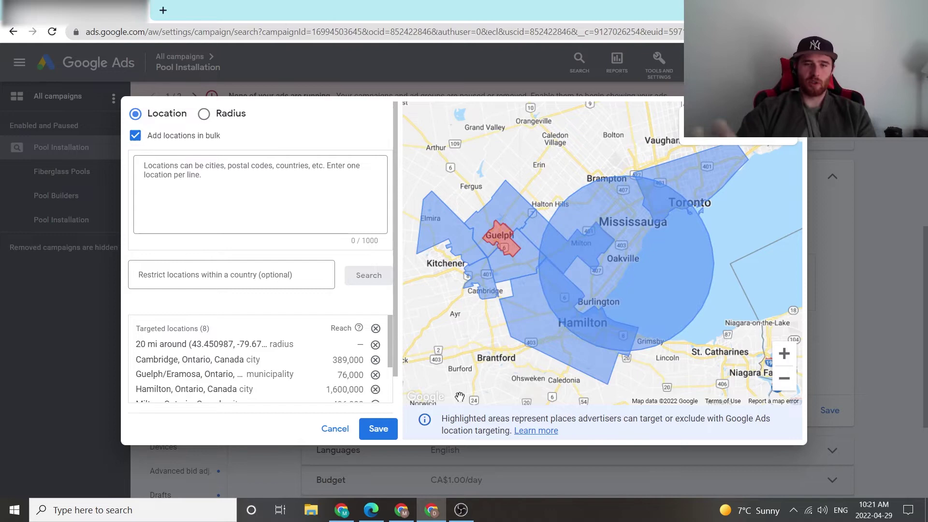
{"action": "mouse_move", "coordinate": [486, 338]}
{"action": "left_mouse_down"}
{"action": "mouse_move", "coordinate": [532, 344]}
{"action": "mouse_move", "coordinate": [532, 366]}
{"action": "mouse_move", "coordinate": [523, 341]}
{"action": "mouse_move", "coordinate": [498, 328]}
{"action": "left_mouse_up"}
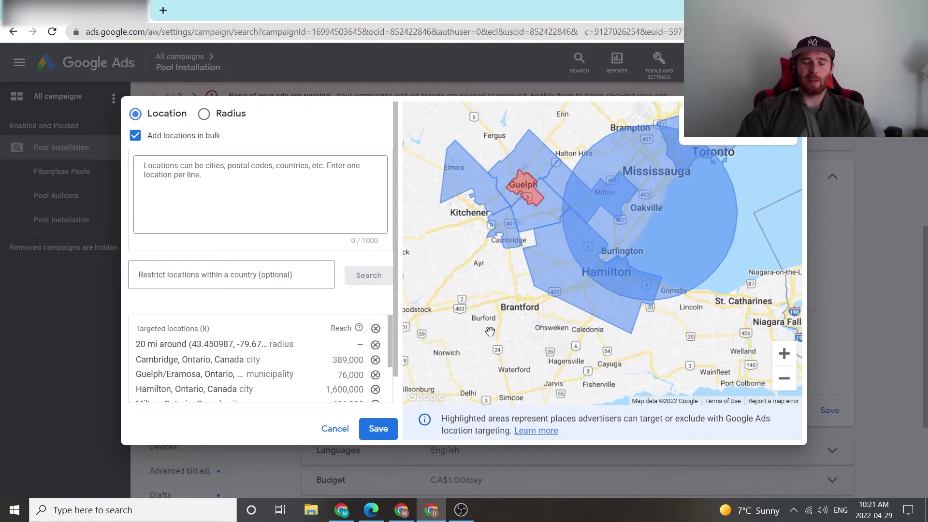
Step: Save the eight targeted locations with Guelph excluded, then expand Location options
{"action": "left_click", "coordinate": [376, 429]}
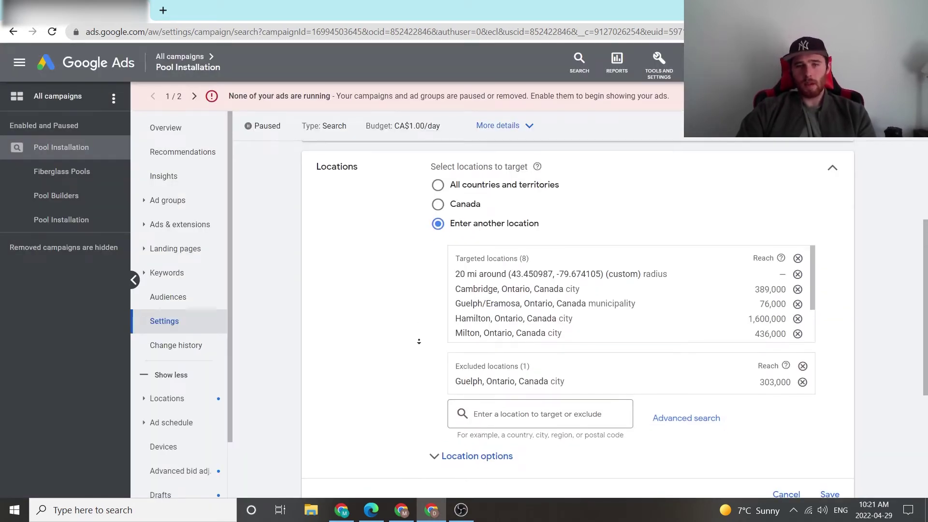
{"action": "scroll", "coordinate": [481, 394], "scroll_direction": "down", "scroll_amount": 2}
{"action": "left_click", "coordinate": [476, 403]}
{"action": "middle_click", "coordinate": [782, 364]}
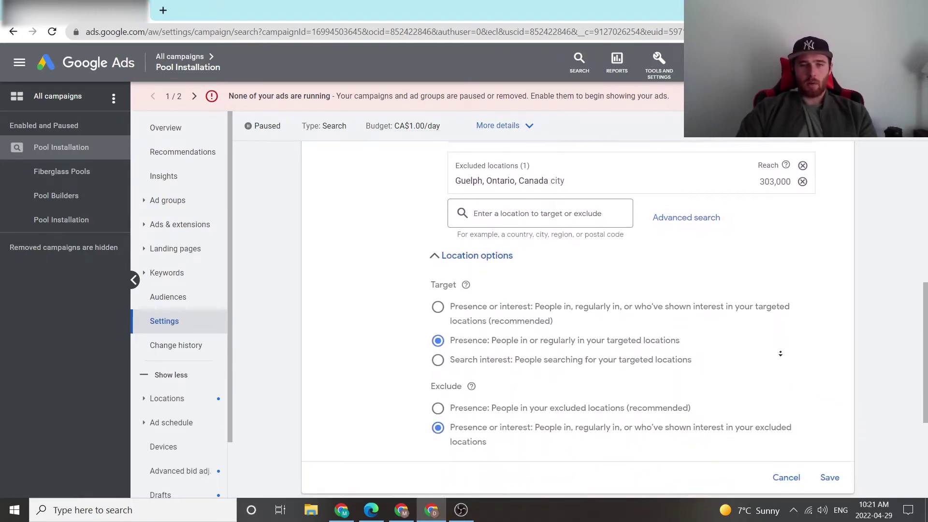
{"action": "left_click", "coordinate": [768, 344]}
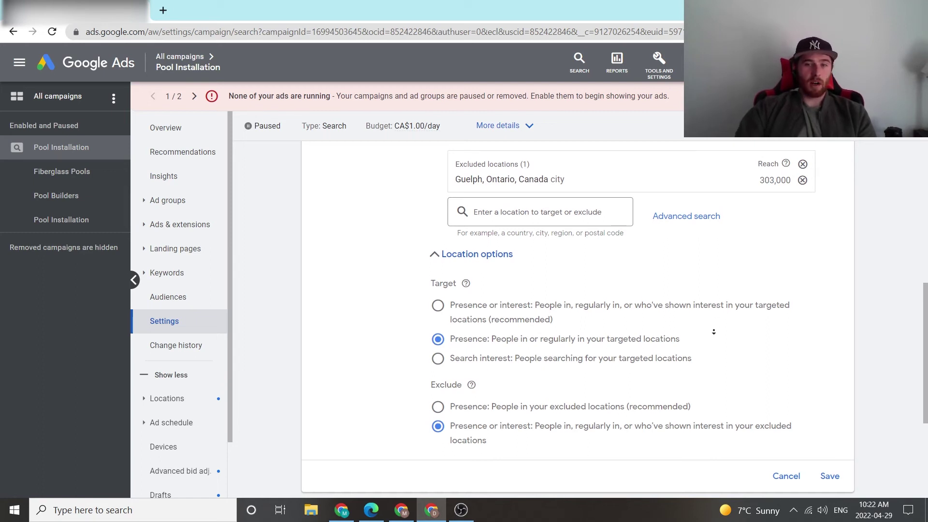
{"action": "scroll", "coordinate": [713, 334], "scroll_direction": "down", "scroll_amount": 1}
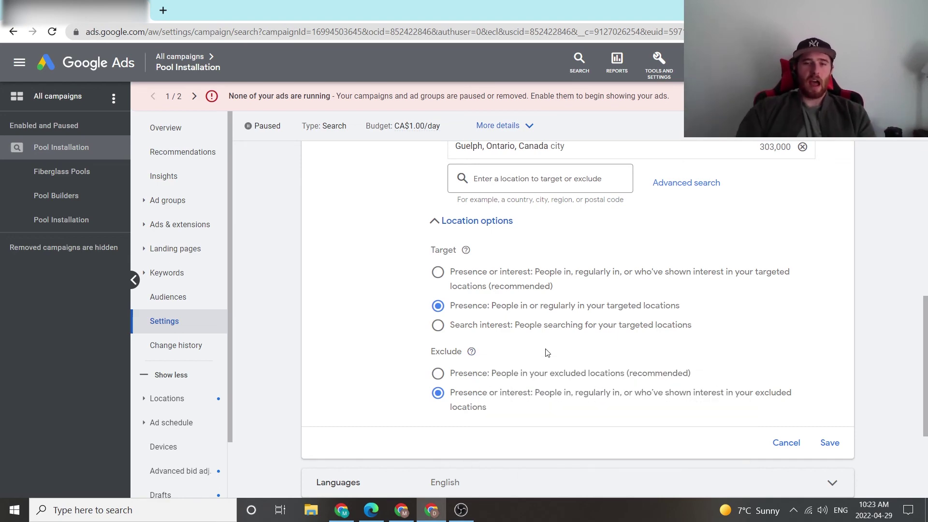
{"action": "scroll", "coordinate": [547, 352], "scroll_direction": "up", "scroll_amount": 6}
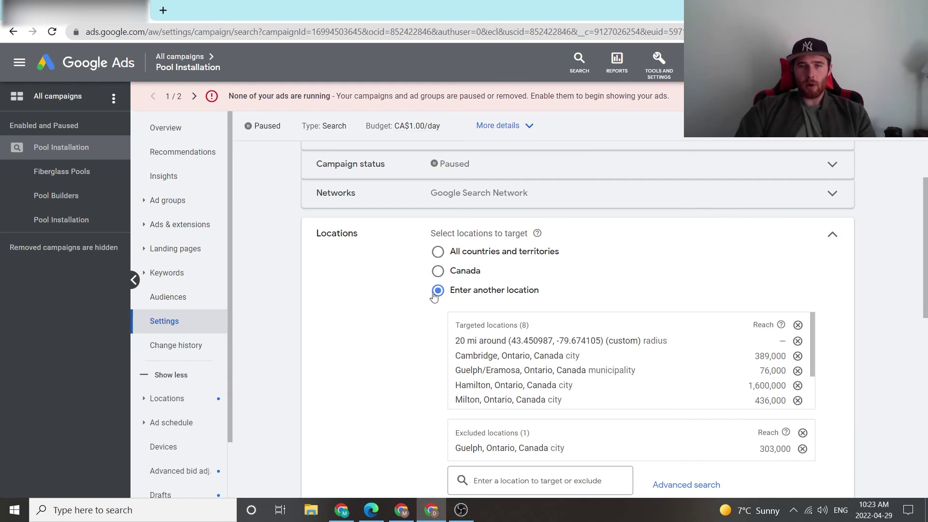
{"action": "middle_click", "coordinate": [375, 282]}
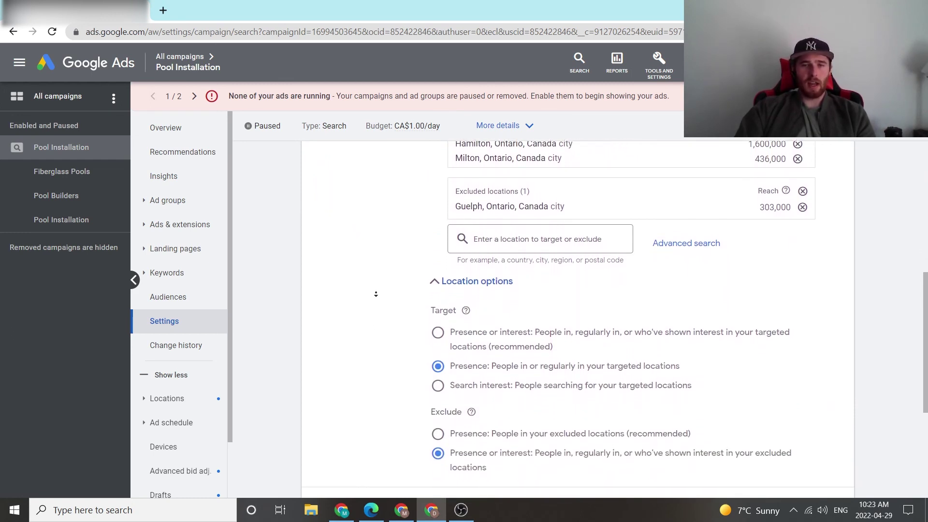
{"action": "middle_click", "coordinate": [378, 296]}
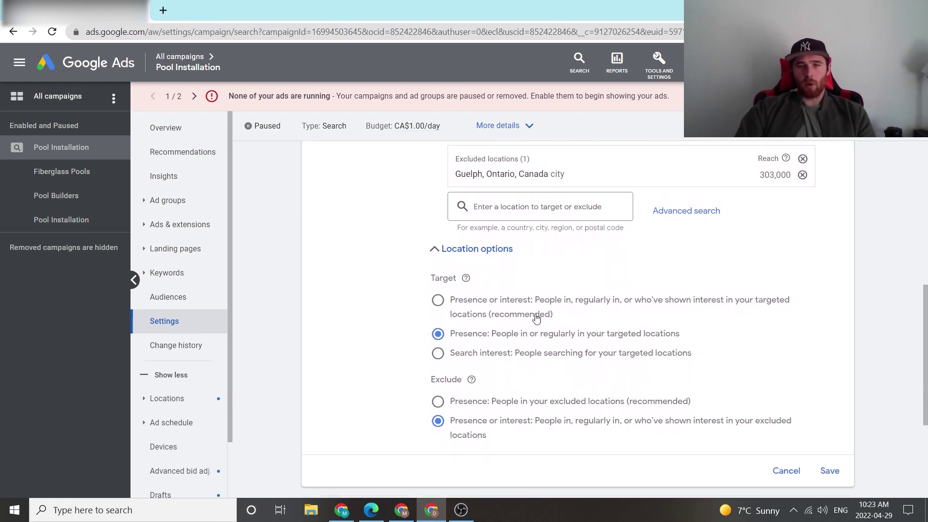